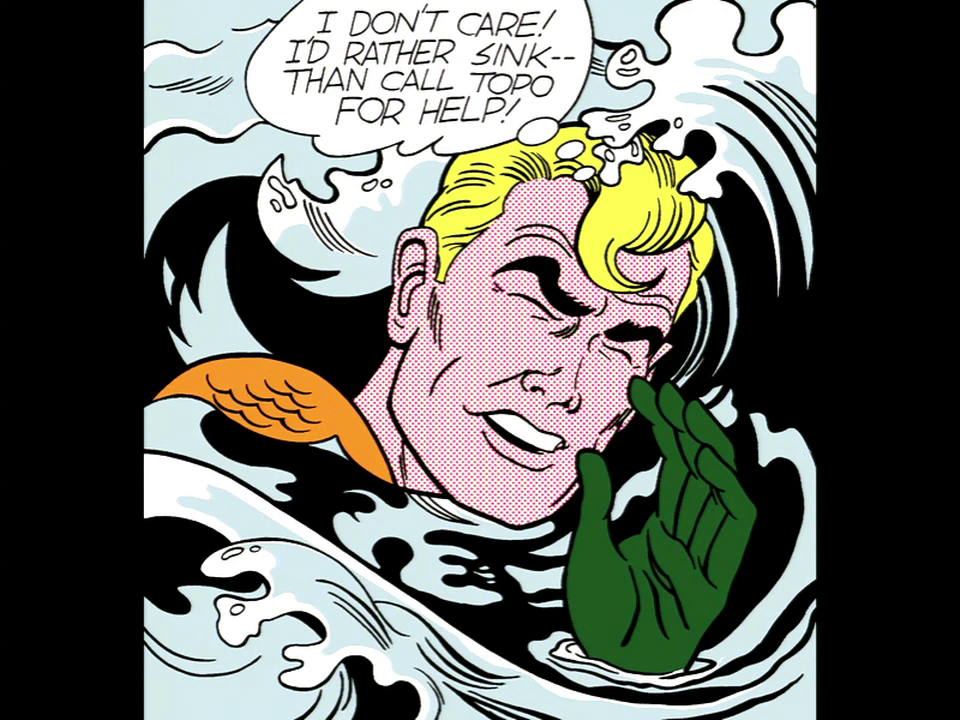
key("Right")
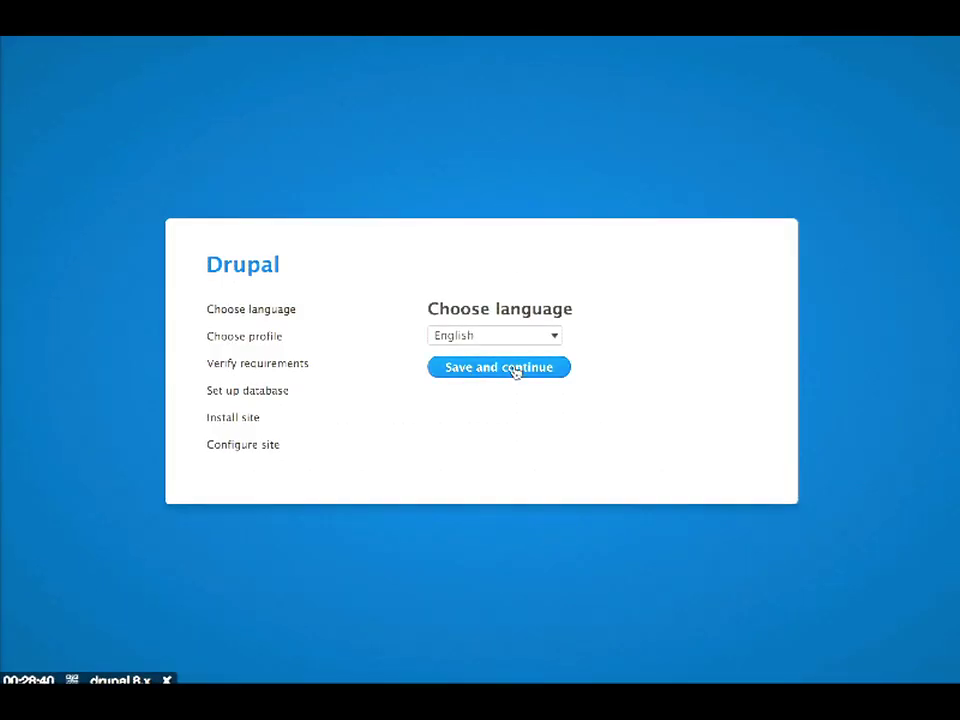
Run the Drupal installer in English with the Standard profile and the prefilled database configuration.
left_click(515, 369)
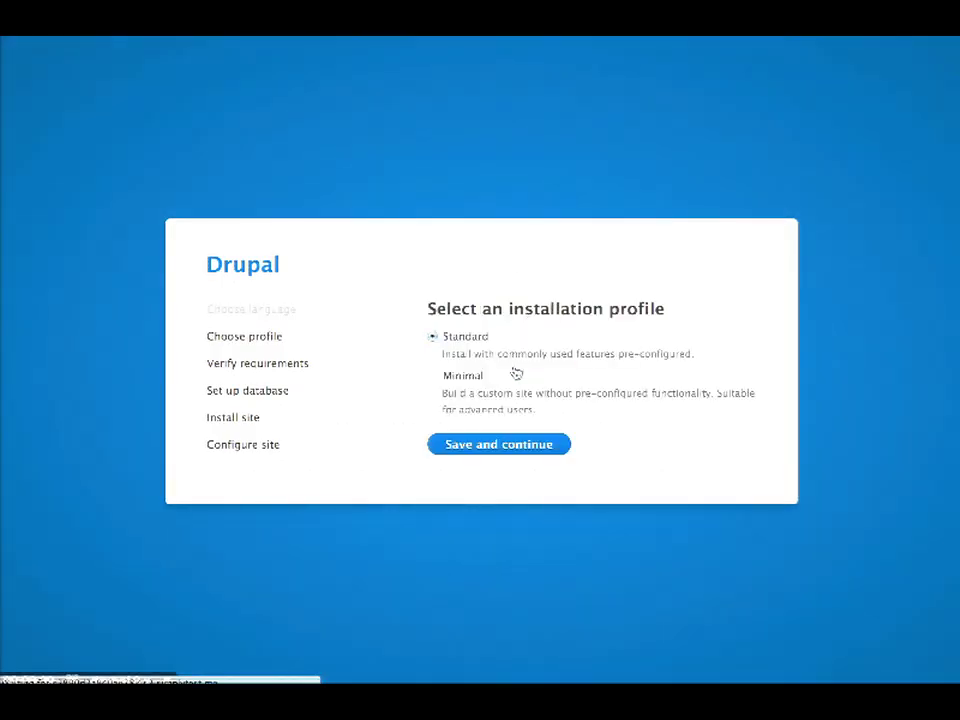
left_click(503, 447)
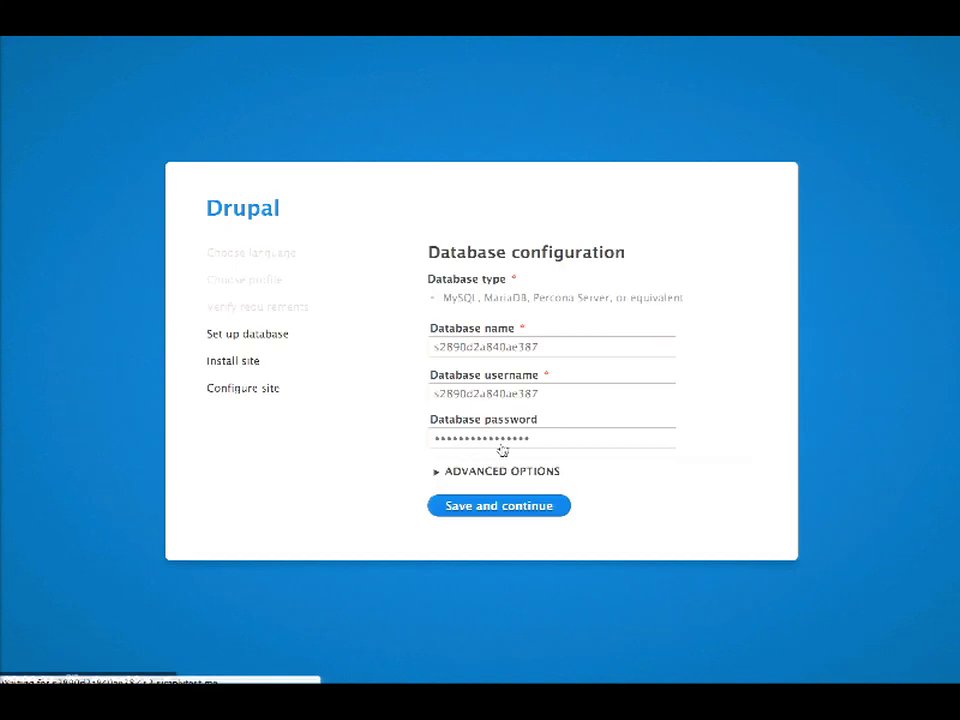
left_click(469, 506)
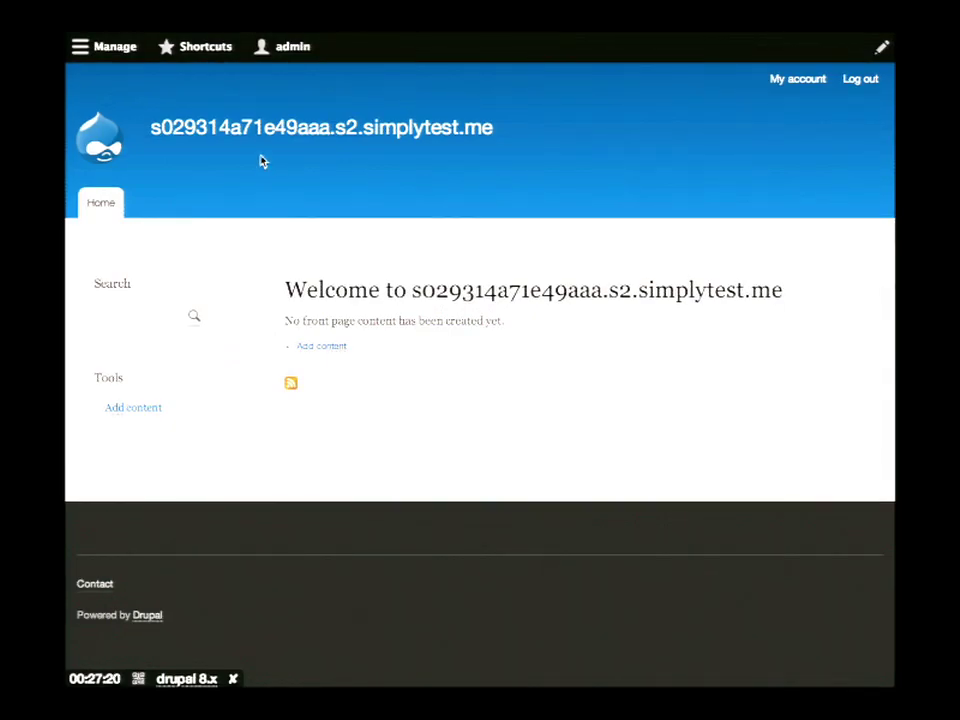
Expand the site's Structure administration section and open the Block layout page.
left_click(112, 50)
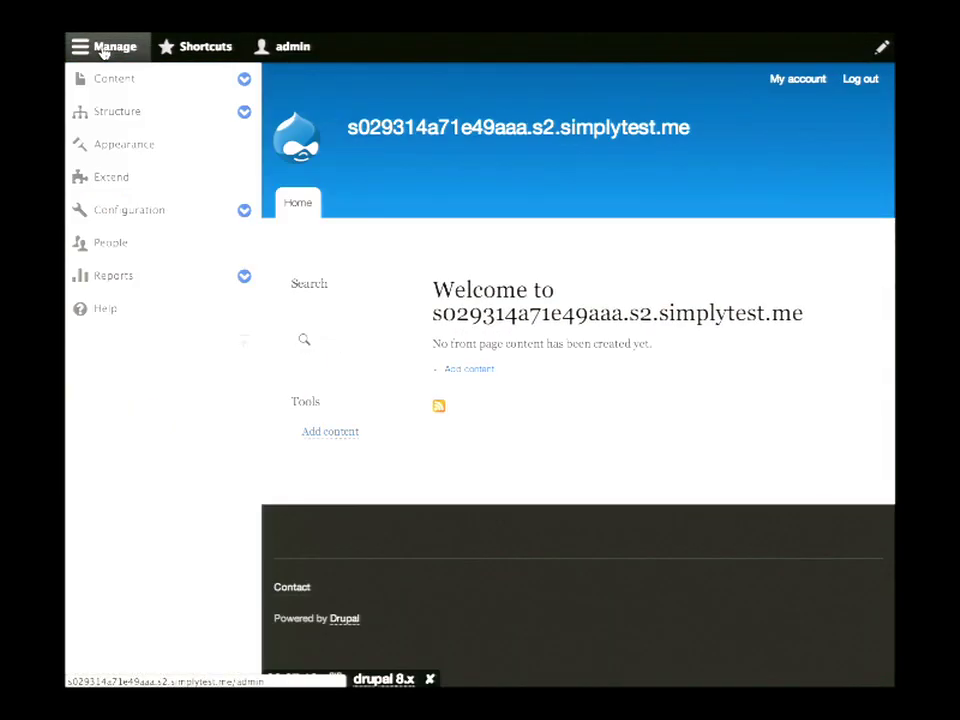
left_click(244, 111)
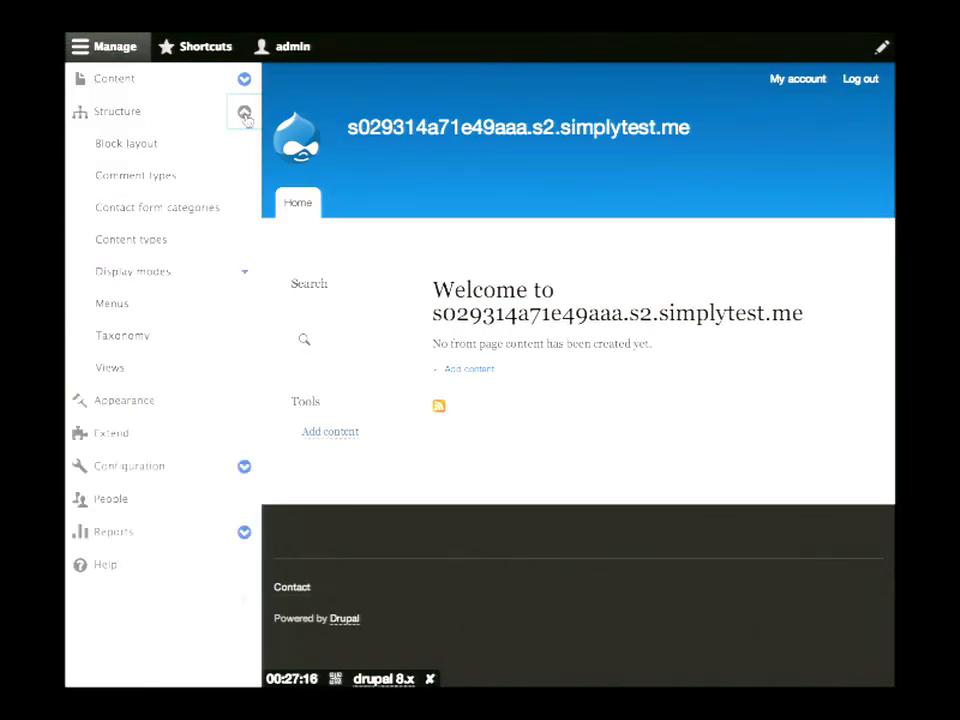
left_click(152, 145)
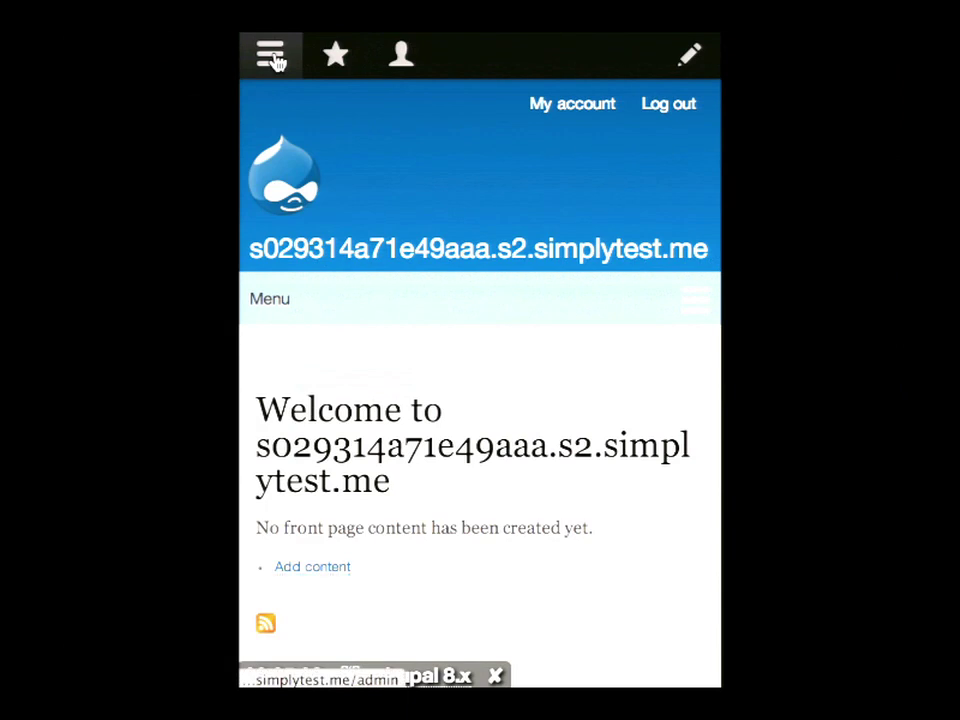
Open the Block layout page from the narrow mobile version of the site and toggle the administration menu.
left_click(270, 55)
left_click(513, 157)
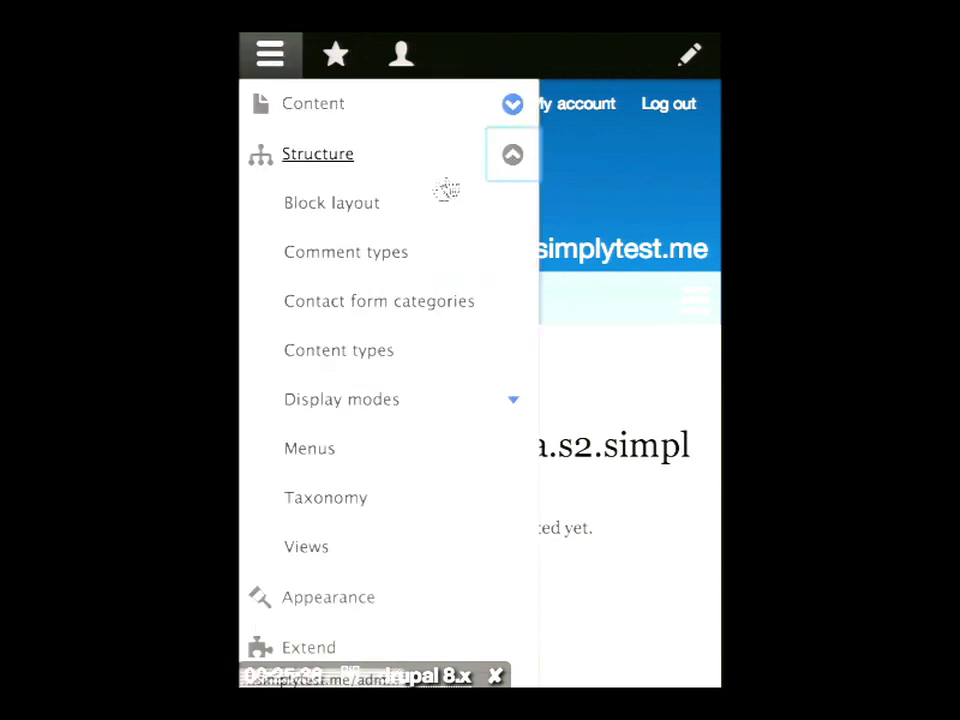
left_click(378, 205)
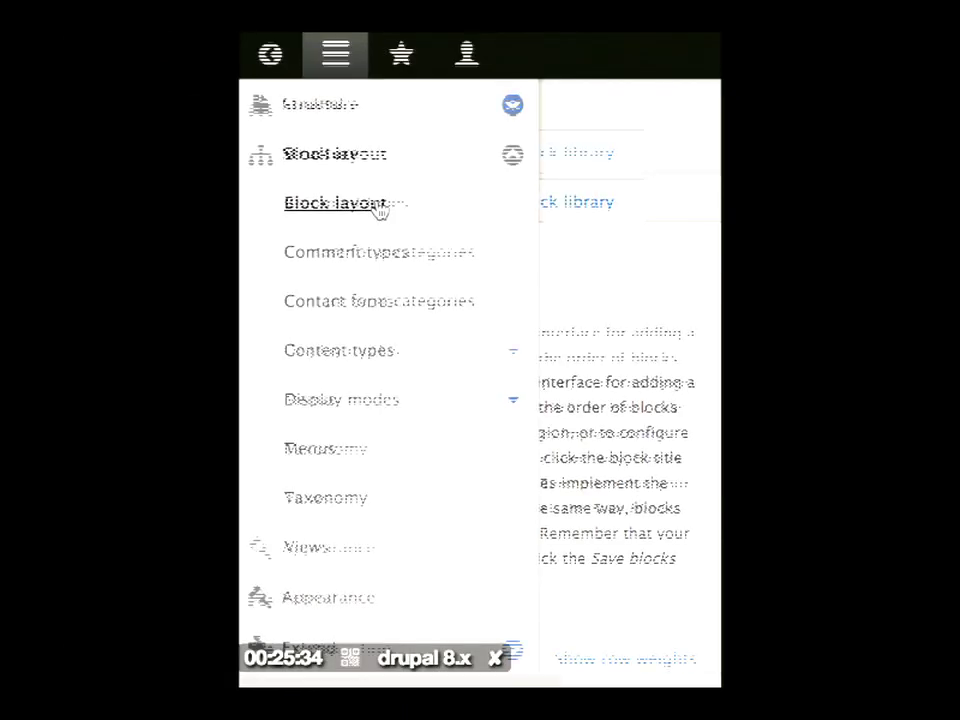
left_click(340, 58)
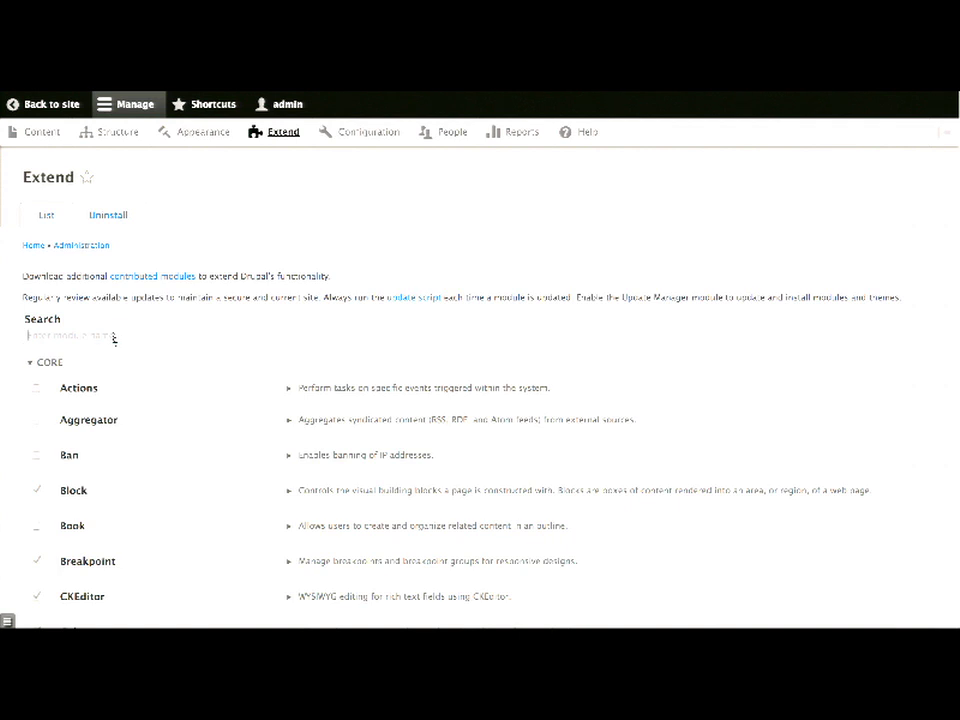
Filter the module list by "rest", enable the RESTful Web Services module and save the configuration.
left_click(114, 337)
type("f")
type("est")
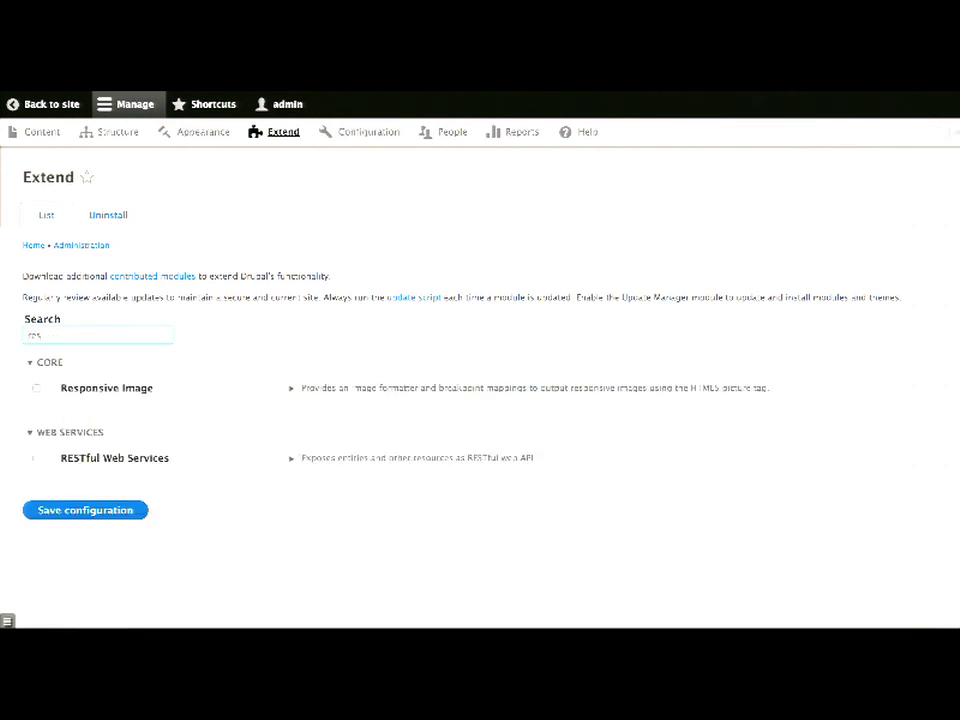
left_click(36, 388)
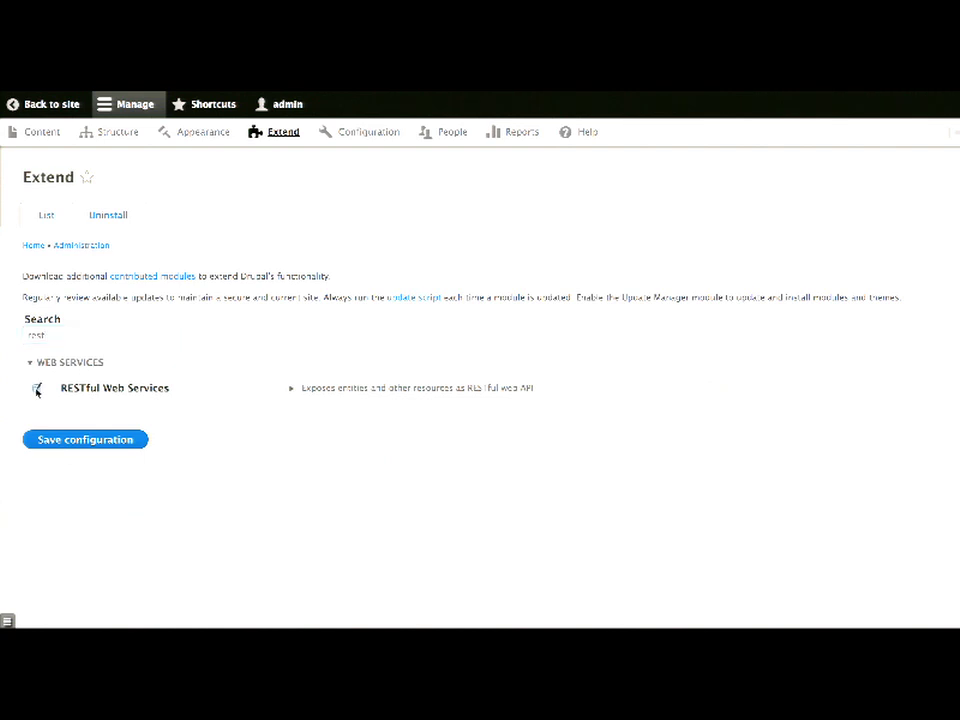
left_click(86, 443)
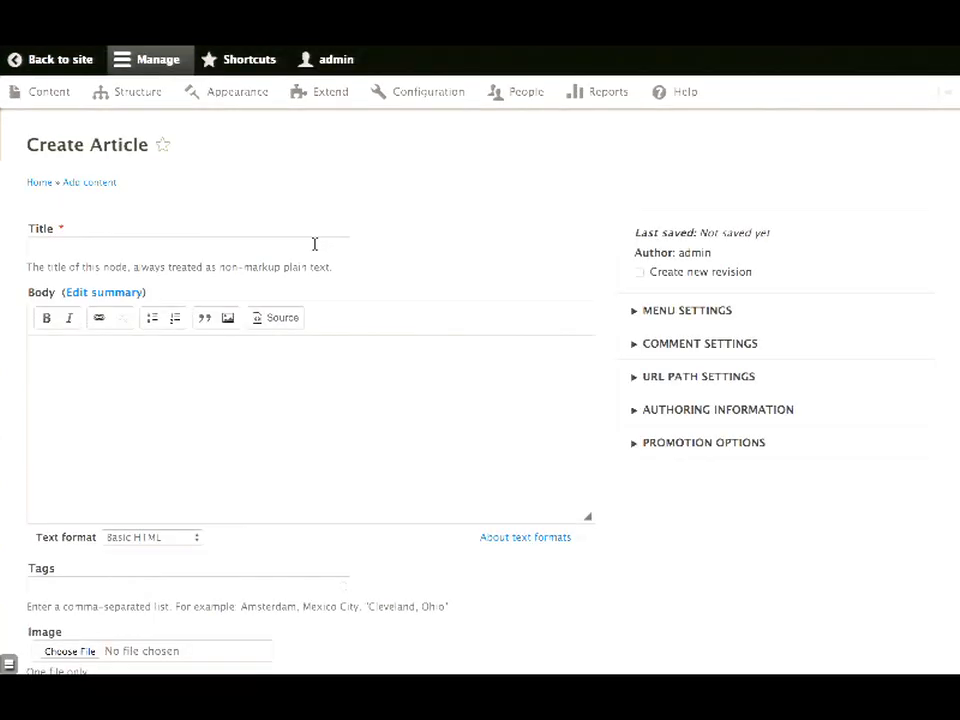
Enter "This is my title!" as the title of the new article.
left_click(314, 244)
type("This is my")
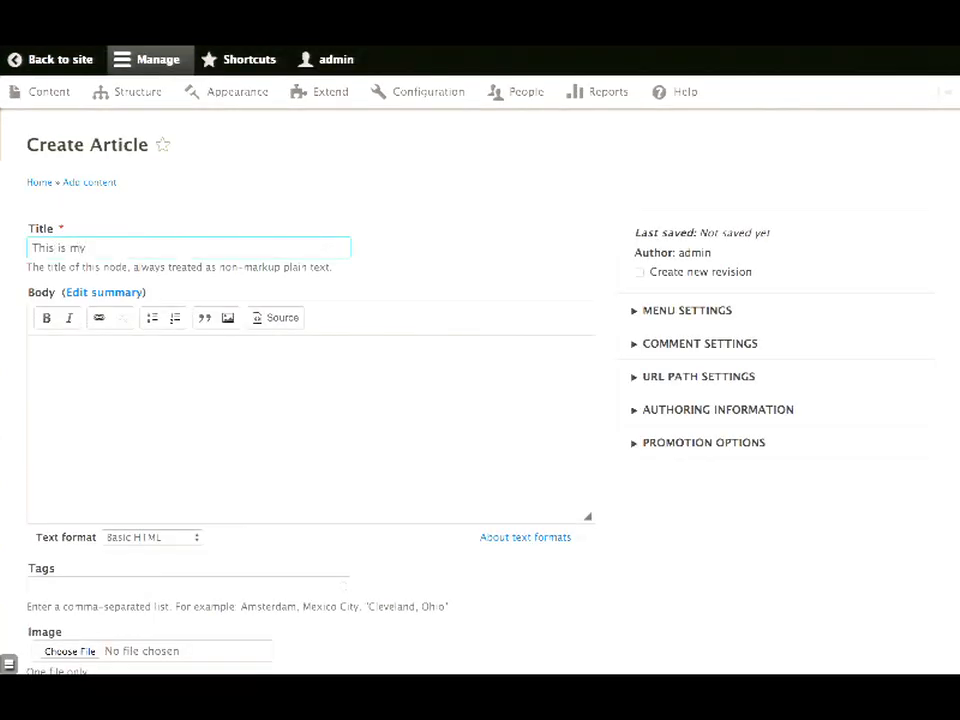
type(" title!")
Set the article's URL alias to "url", then save and publish the article.
left_click(705, 312)
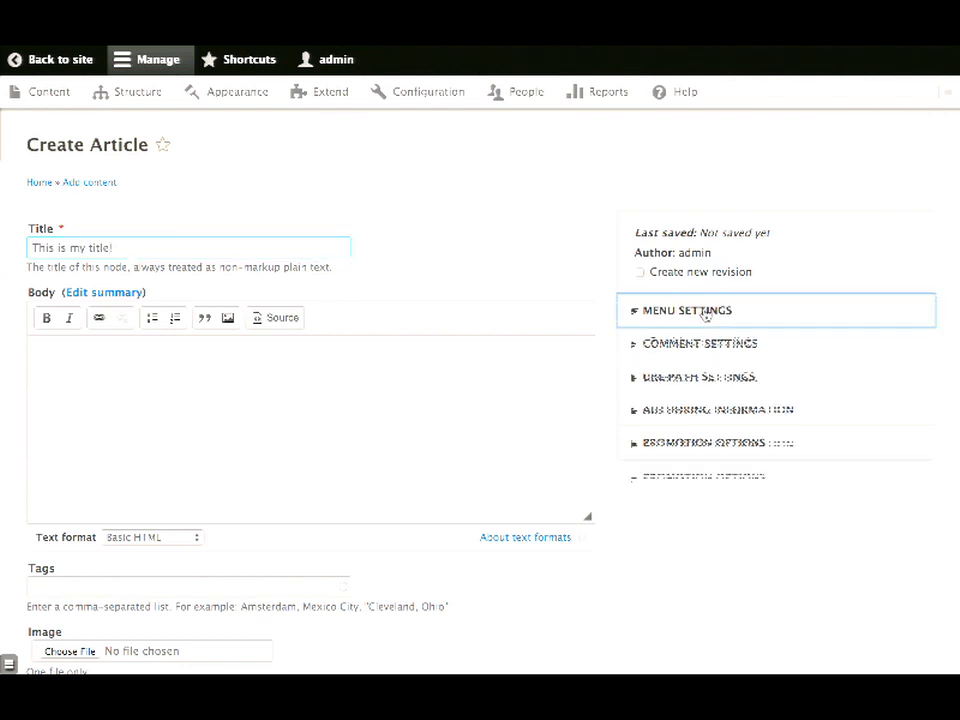
left_click(705, 415)
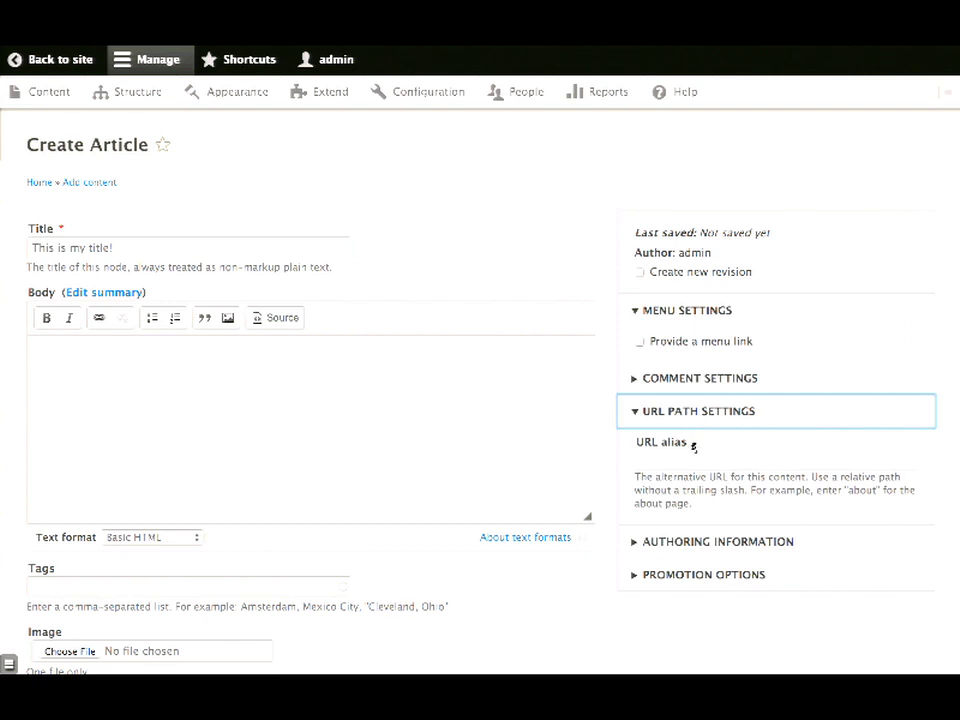
left_click(683, 457)
type("url")
scroll(400, 538, "down", 2)
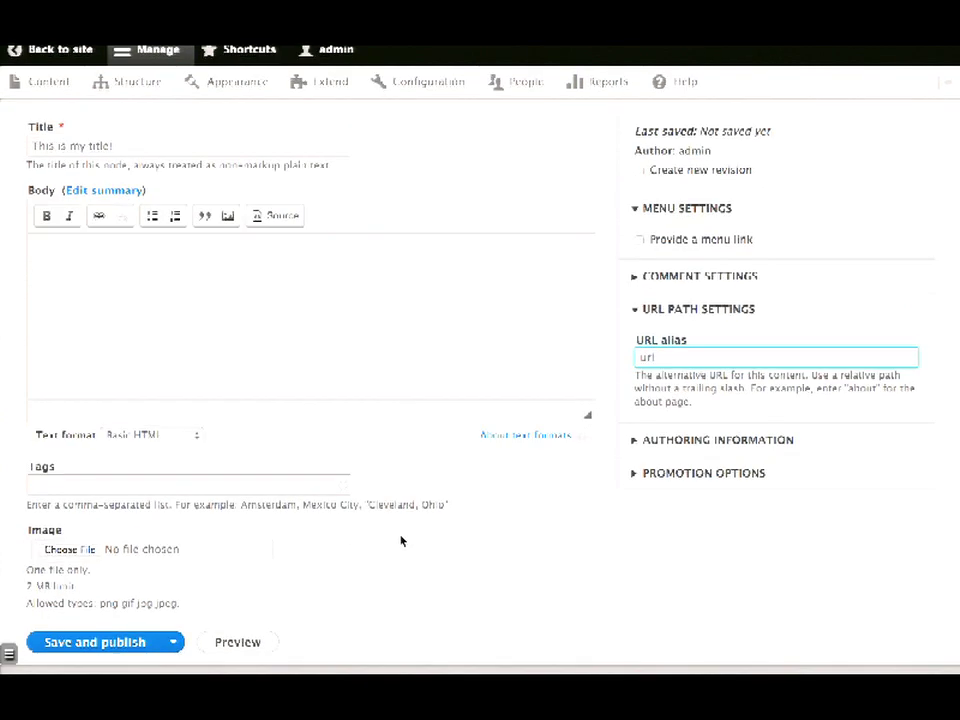
left_click(179, 653)
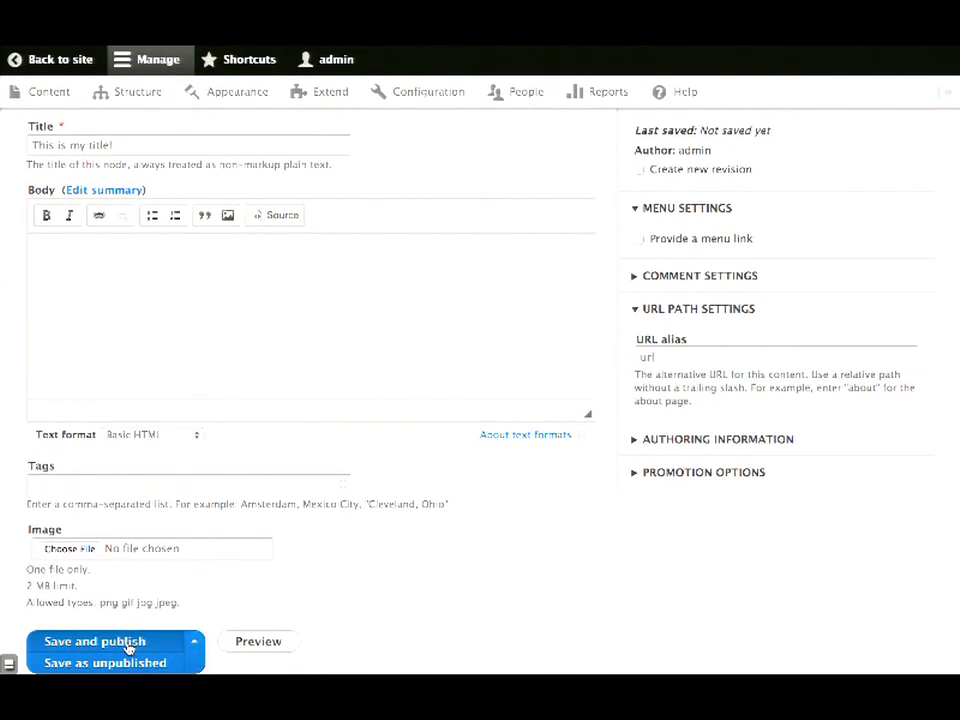
left_click(128, 645)
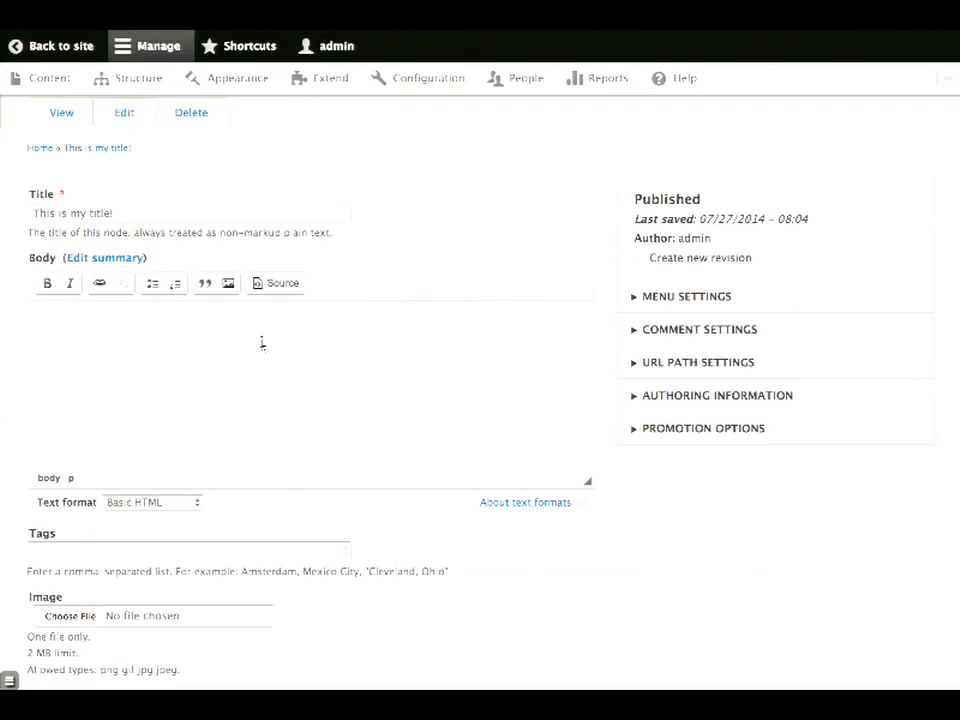
Write "THIS IS AWESOME" in the article body and format it bold and italic.
left_click(212, 339)
type("THIS IS AWESOME")
left_click_drag(152, 328, 38, 313)
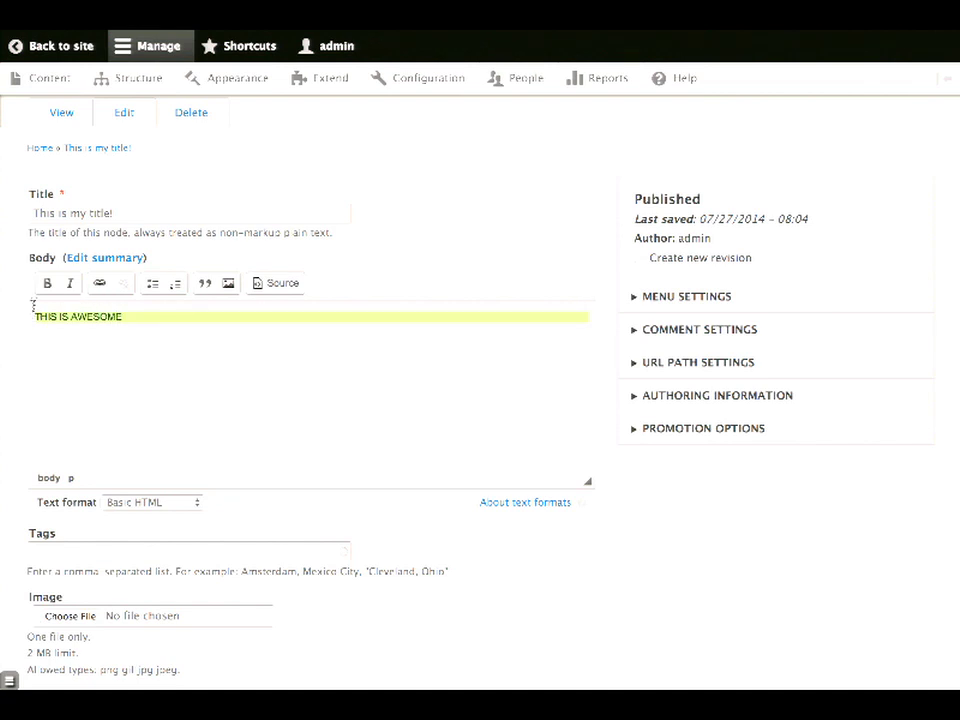
left_click(46, 283)
left_click(71, 285)
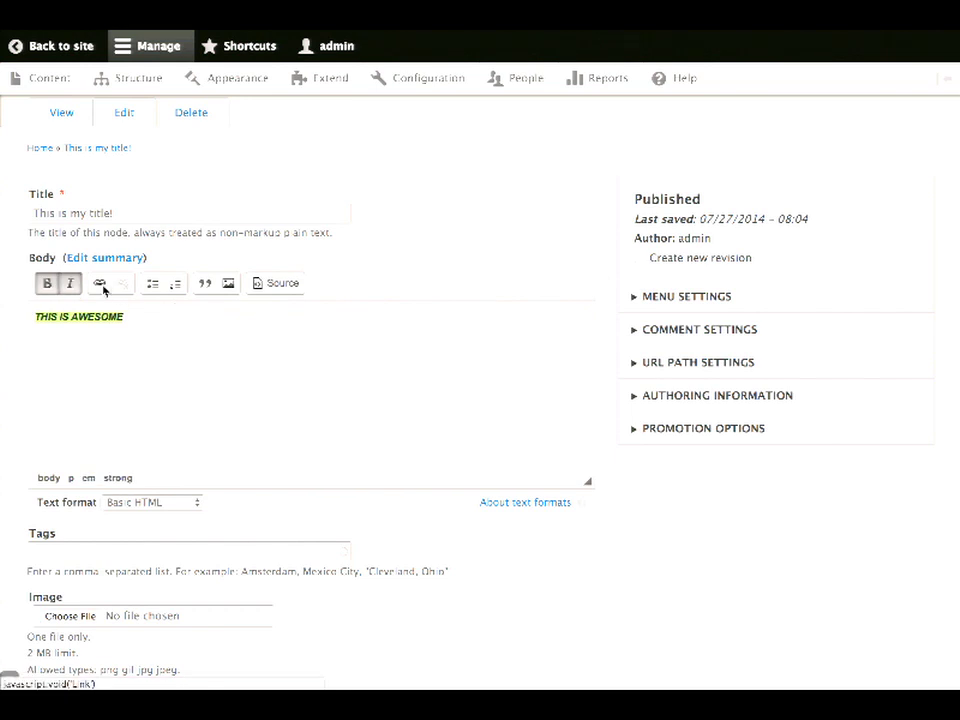
left_click(101, 285)
type("www.drupal.org")
left_click(378, 404)
left_click(326, 475)
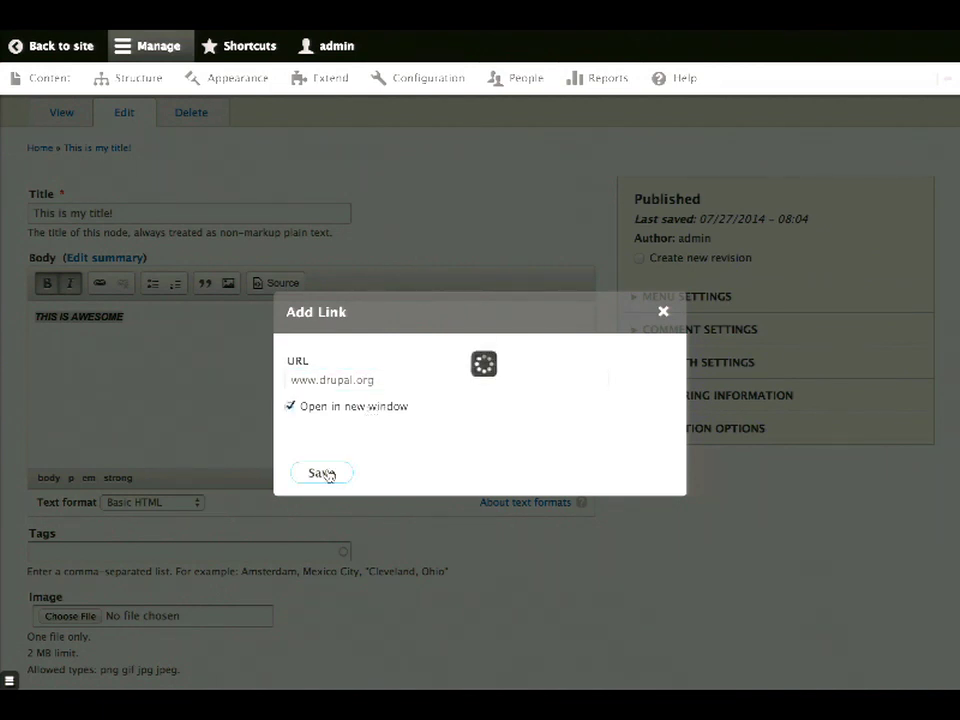
left_click(300, 420)
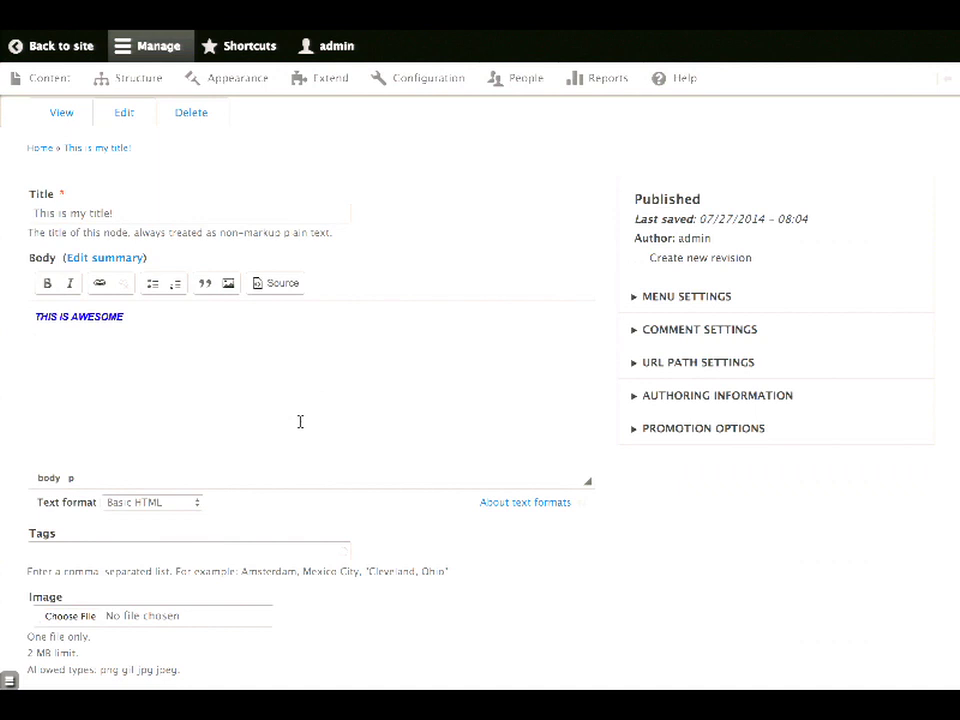
Insert hedge.jpg from the Downloads folder into the article body with alternative text "hog" and right alignment.
left_click(229, 285)
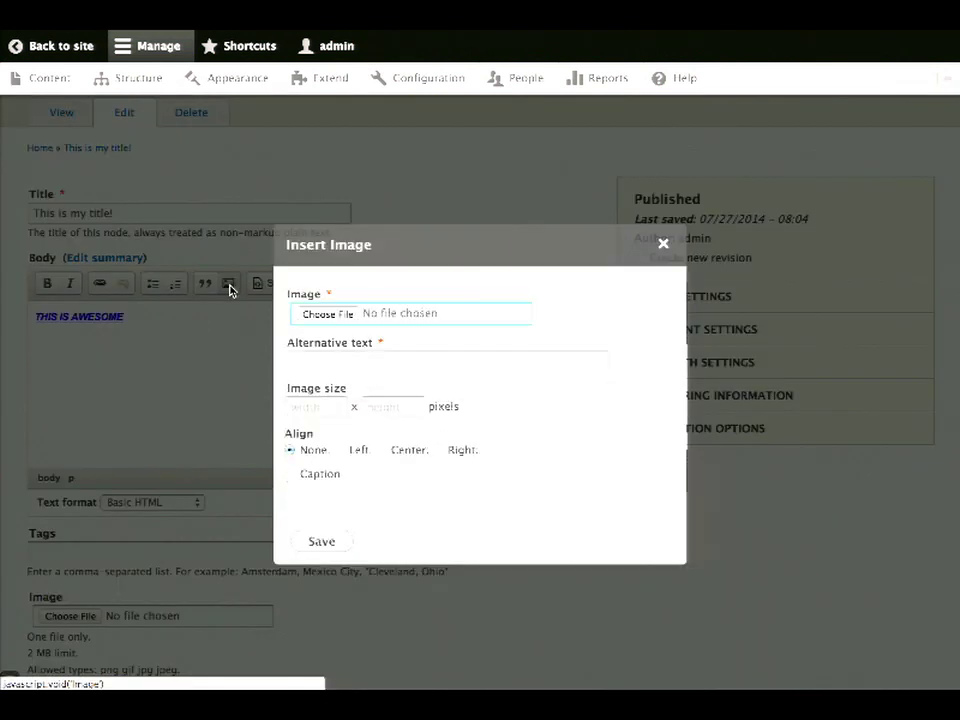
left_click(321, 315)
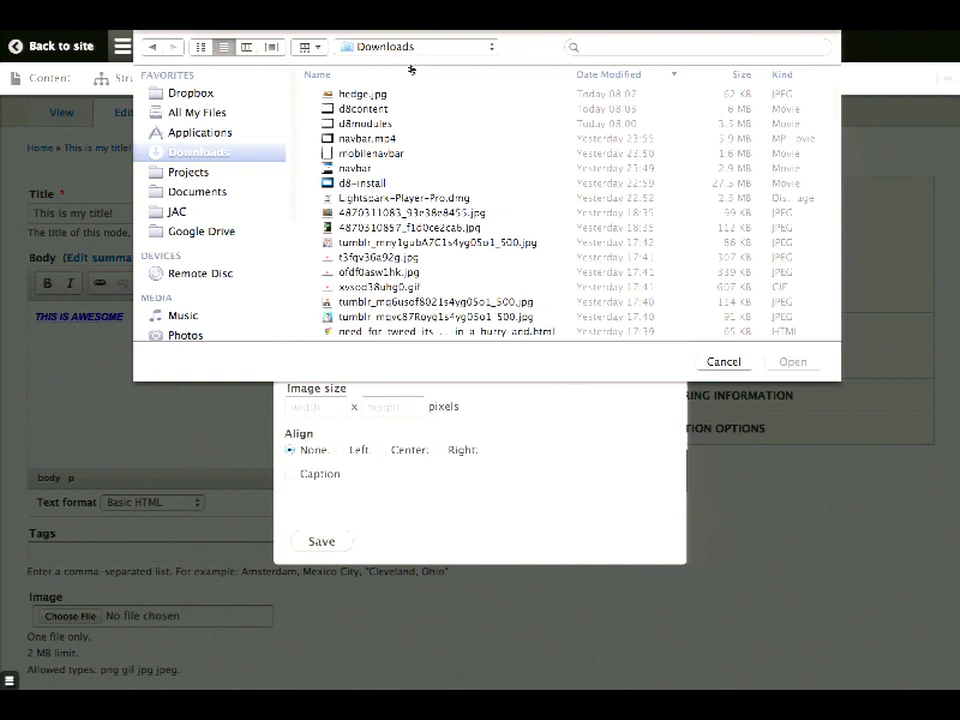
left_click(366, 93)
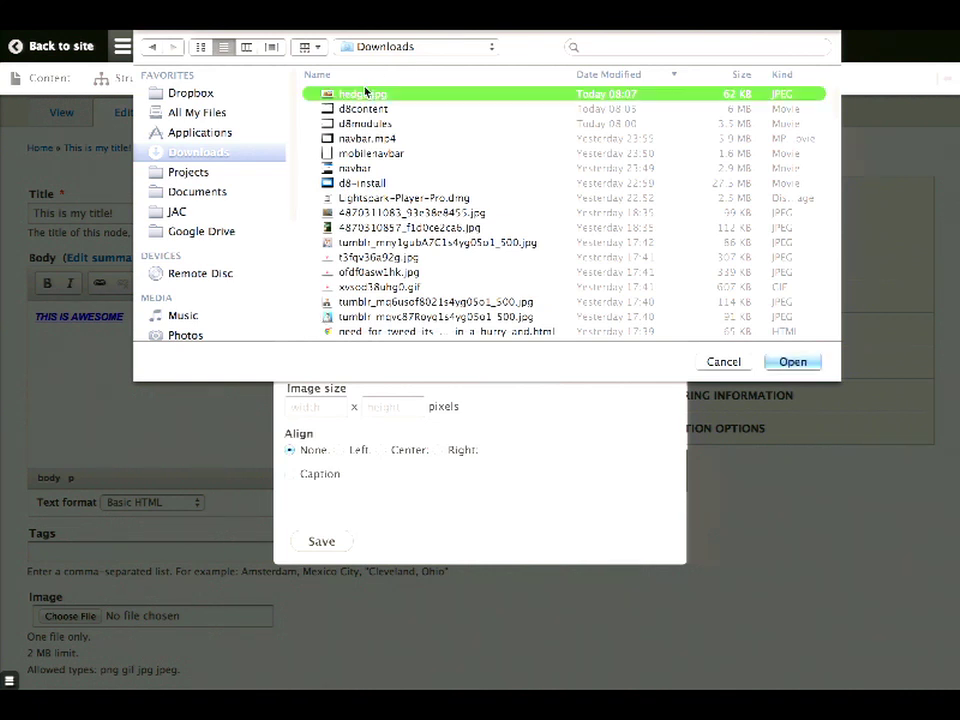
left_click(790, 362)
left_click(436, 364)
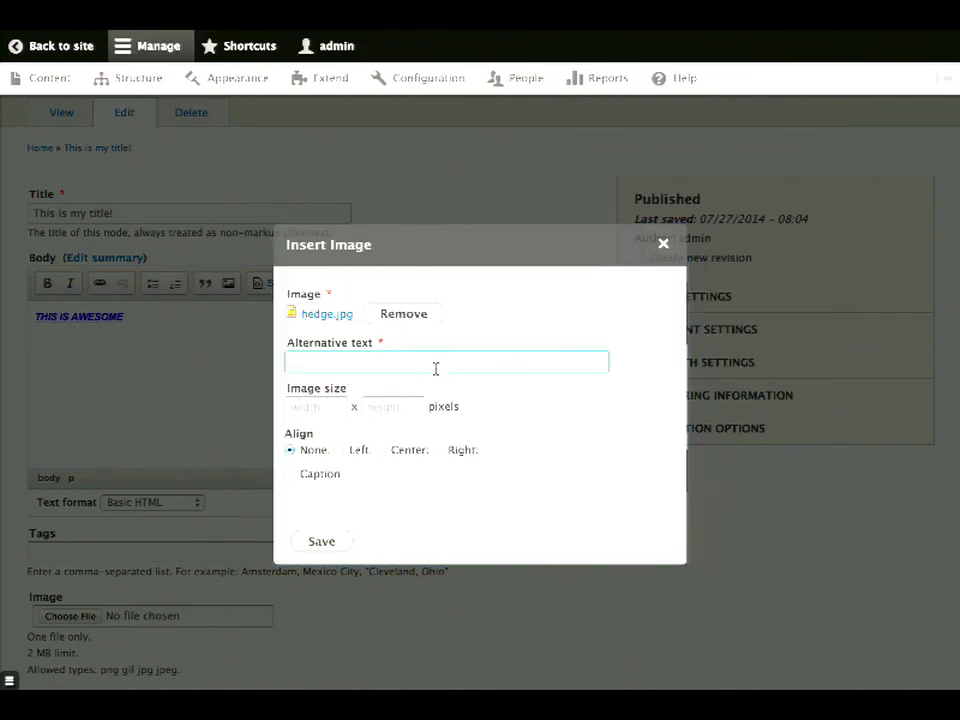
type("hog")
left_click(437, 450)
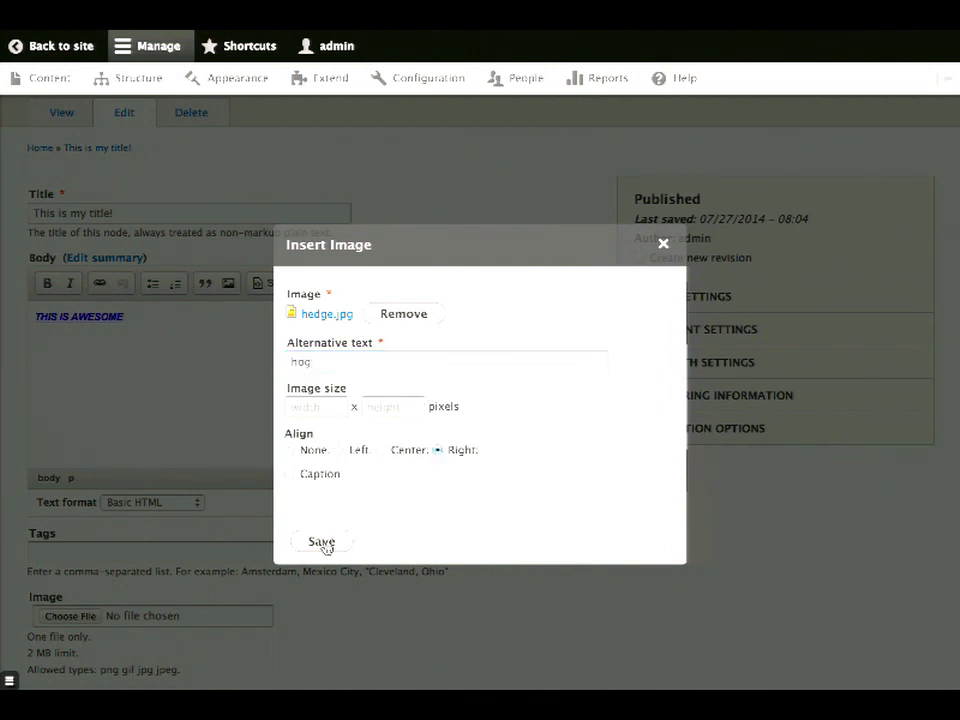
left_click(322, 542)
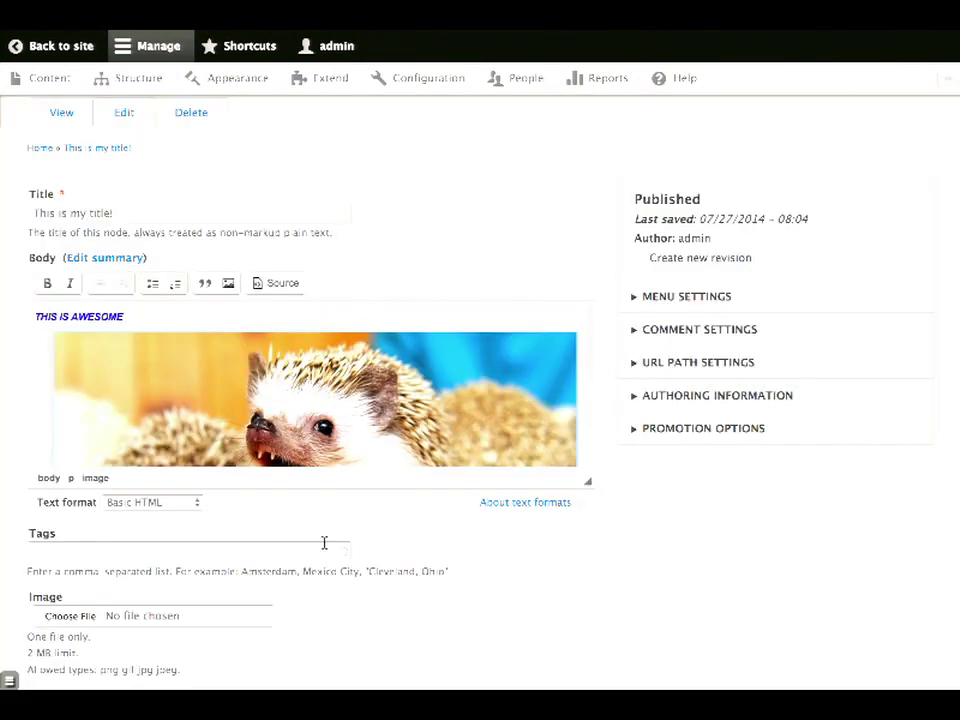
Save the edited article and keep it published.
scroll(431, 401, "down", 2)
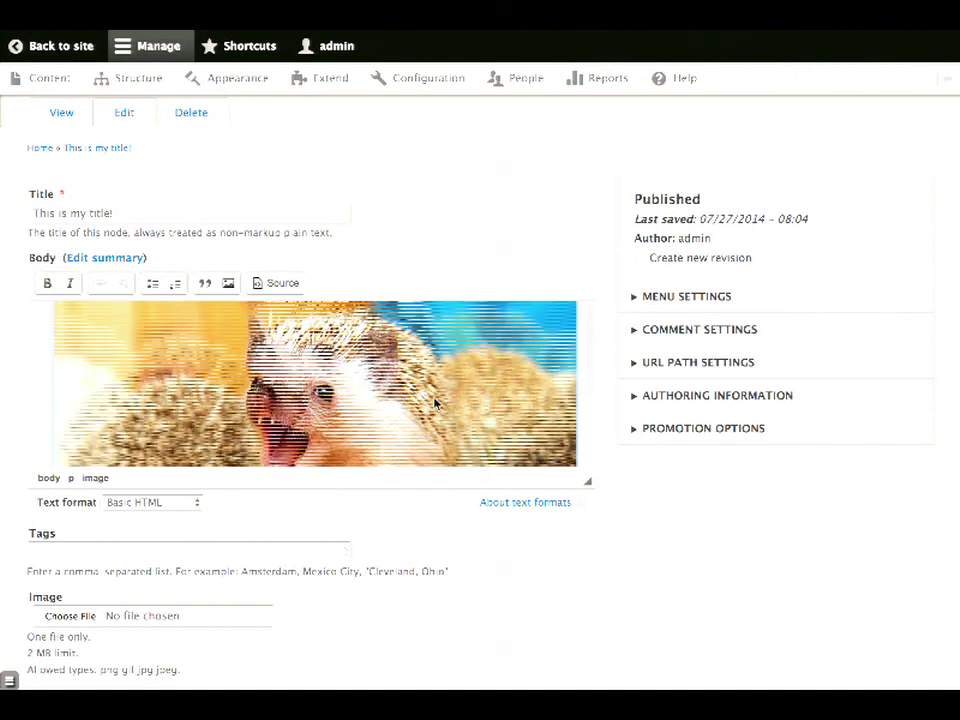
scroll(440, 494, "down", 1)
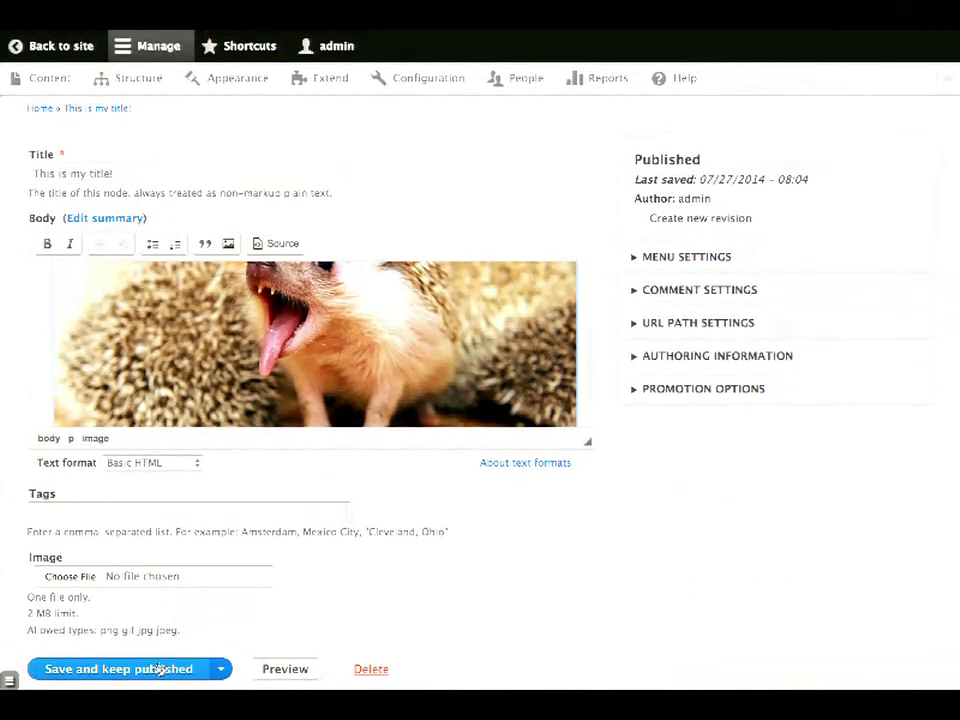
left_click(148, 670)
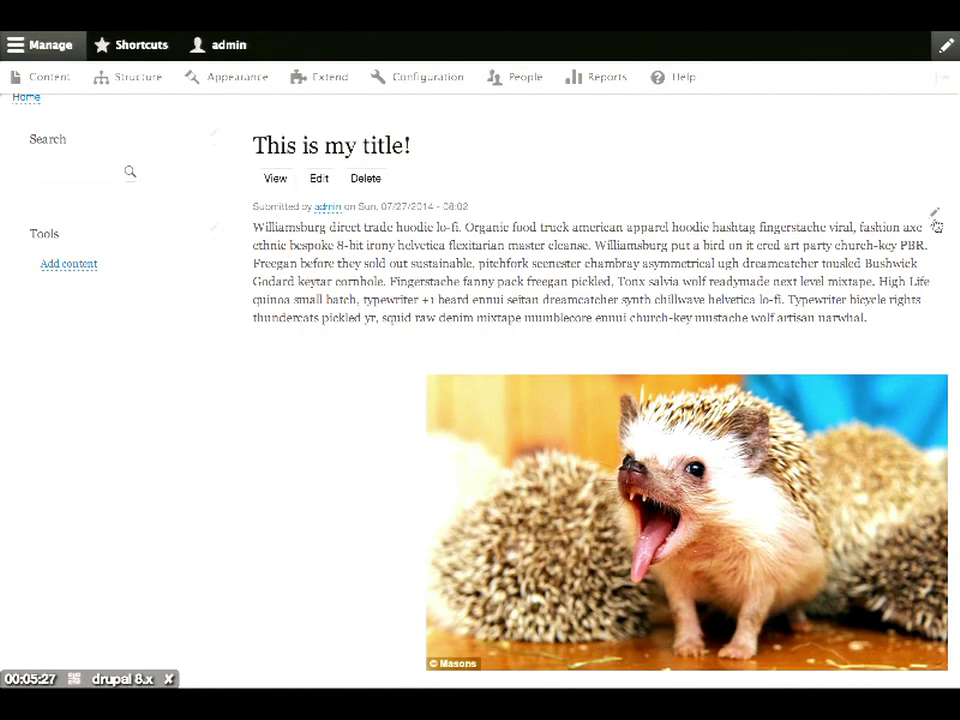
Quick edit the article body on the page and delete the word "Tonx" from the paragraph.
left_click(935, 217)
left_click(911, 238)
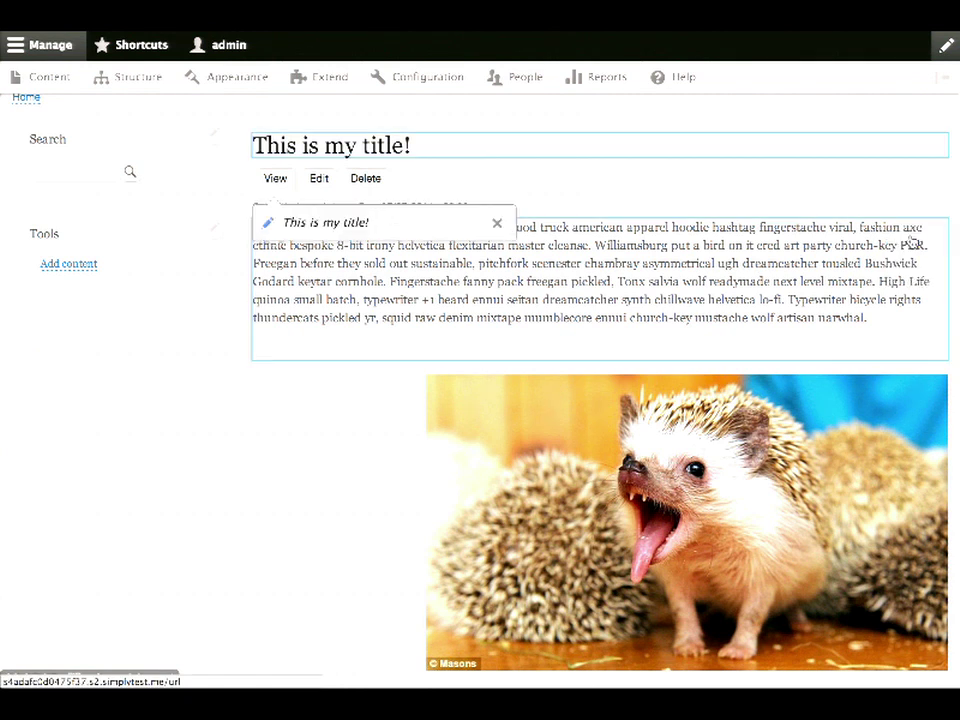
left_click(632, 283)
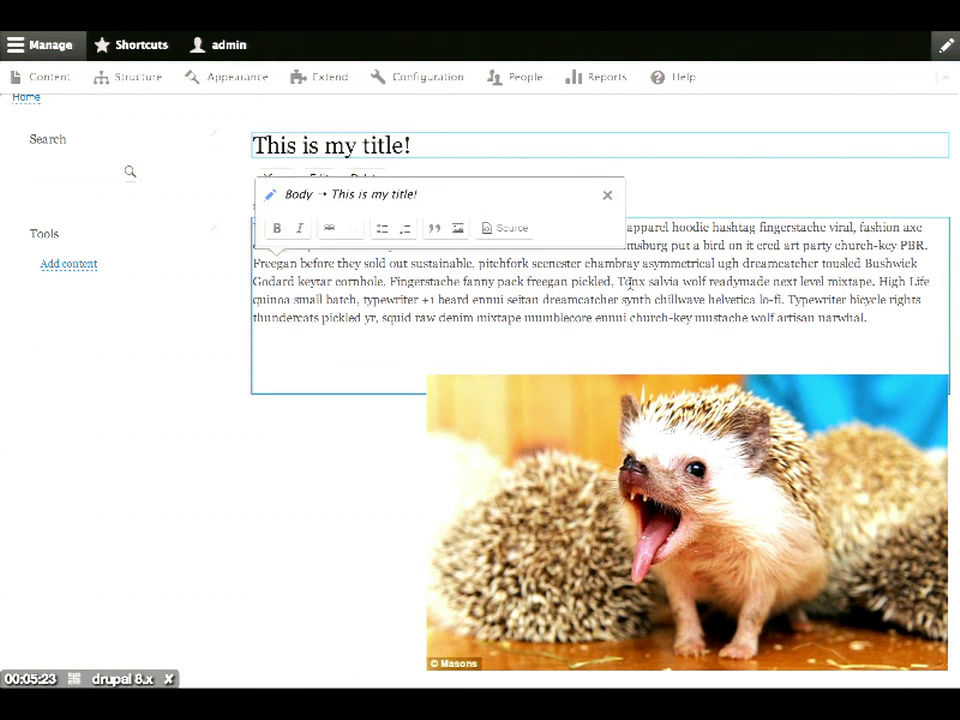
double_click(630, 282)
key("BackSpace")
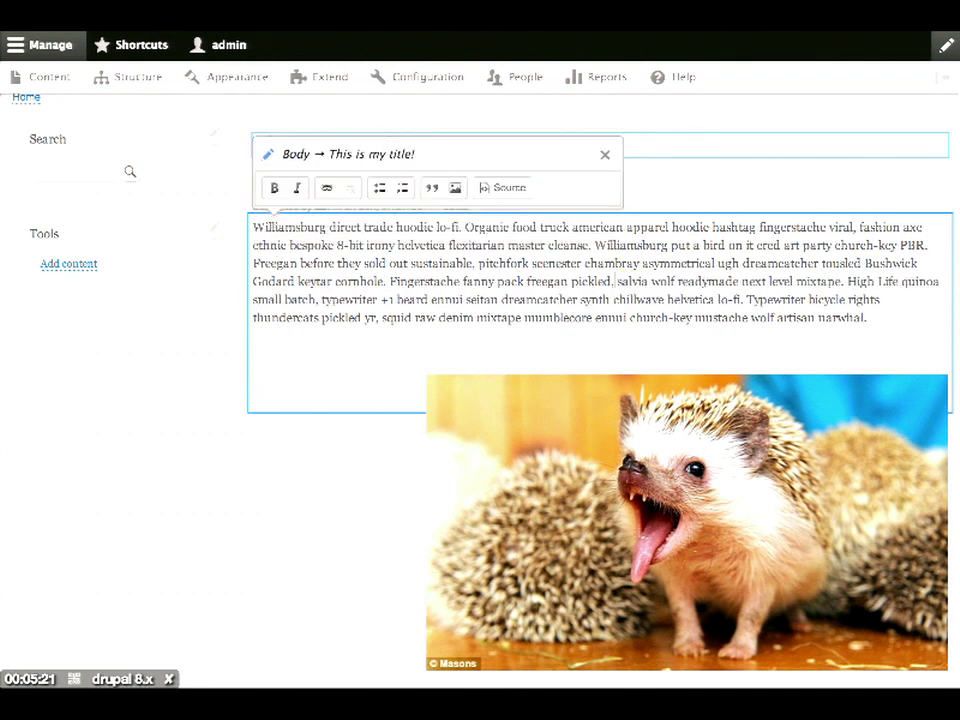
Insert "YOLO" after "pickled," in the article body and save the quick edit.
type("YOLO")
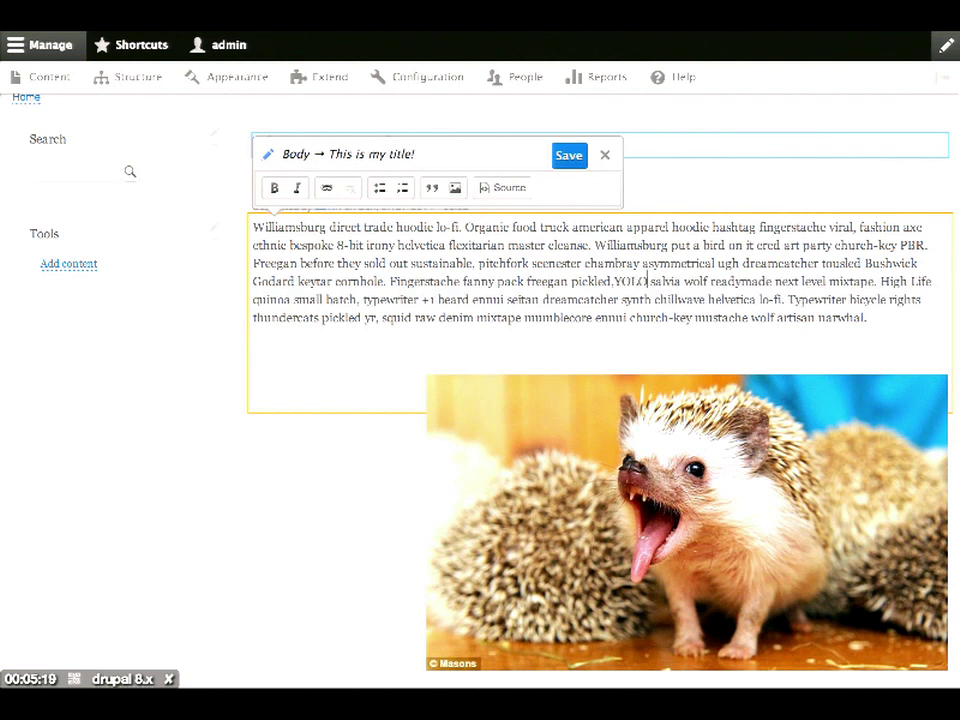
left_click(568, 157)
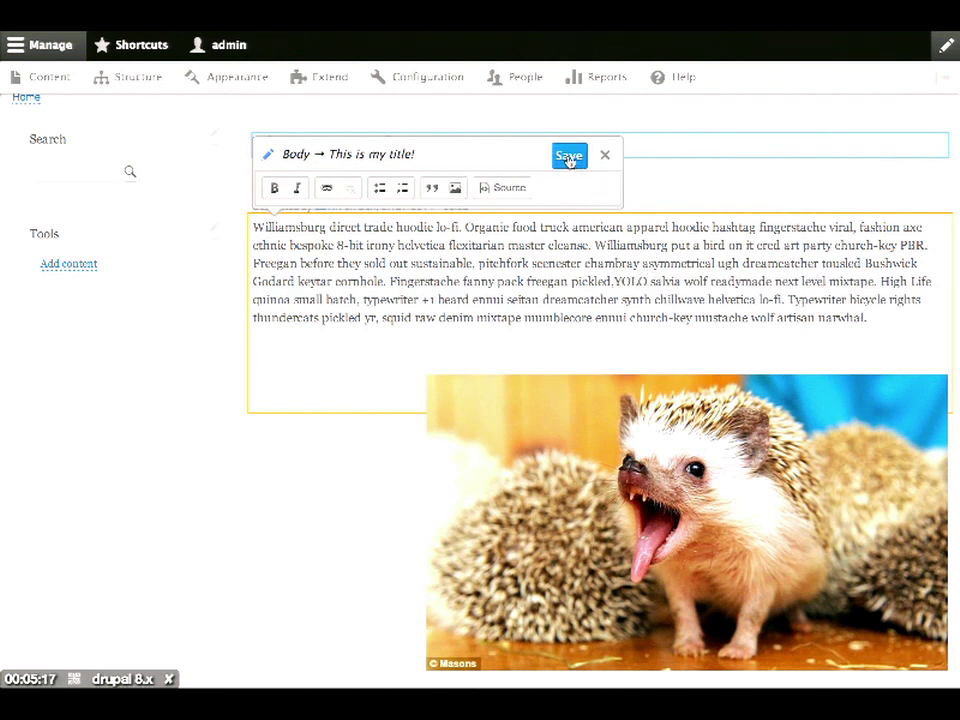
left_click(561, 158)
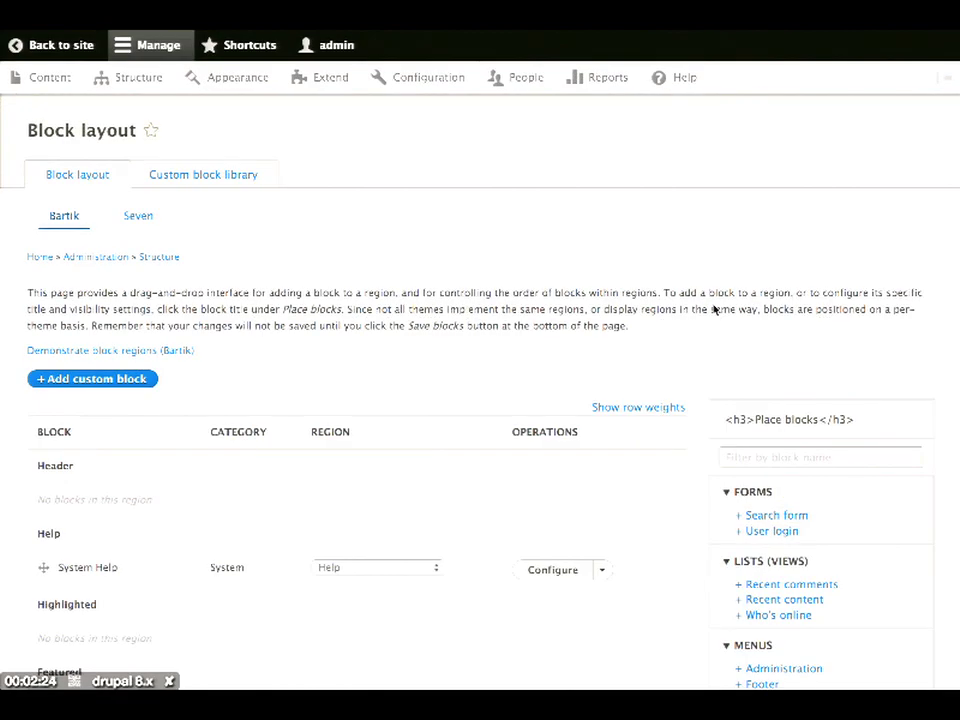
Place the Breadcrumbs system block in the Header region with its title display turned off, and save the block.
scroll(716, 309, "down", 3)
scroll(714, 309, "down", 5)
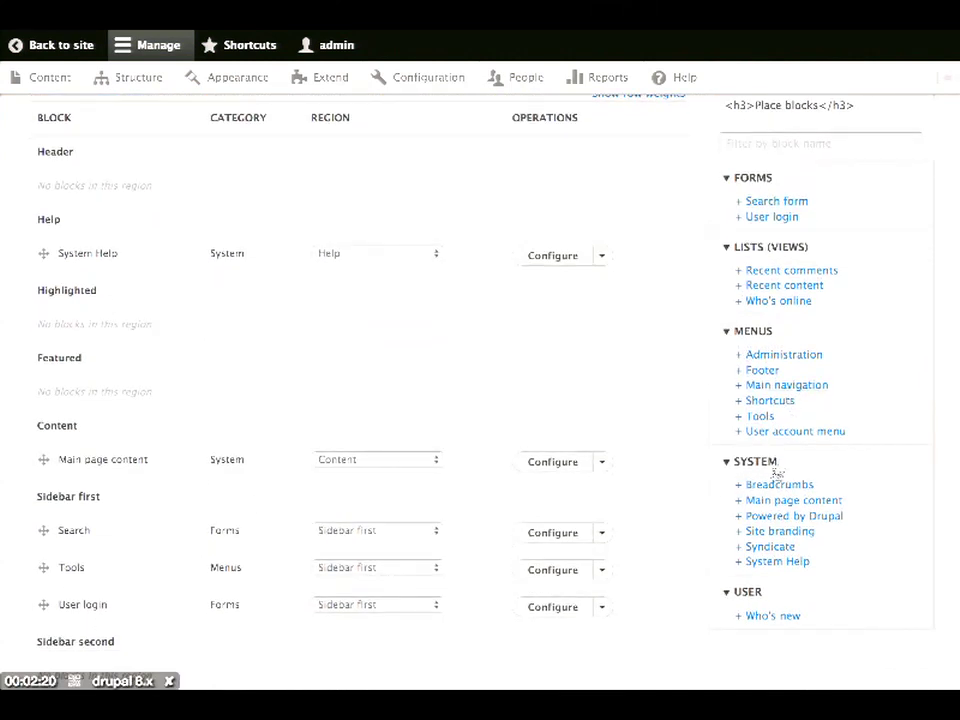
left_click(773, 488)
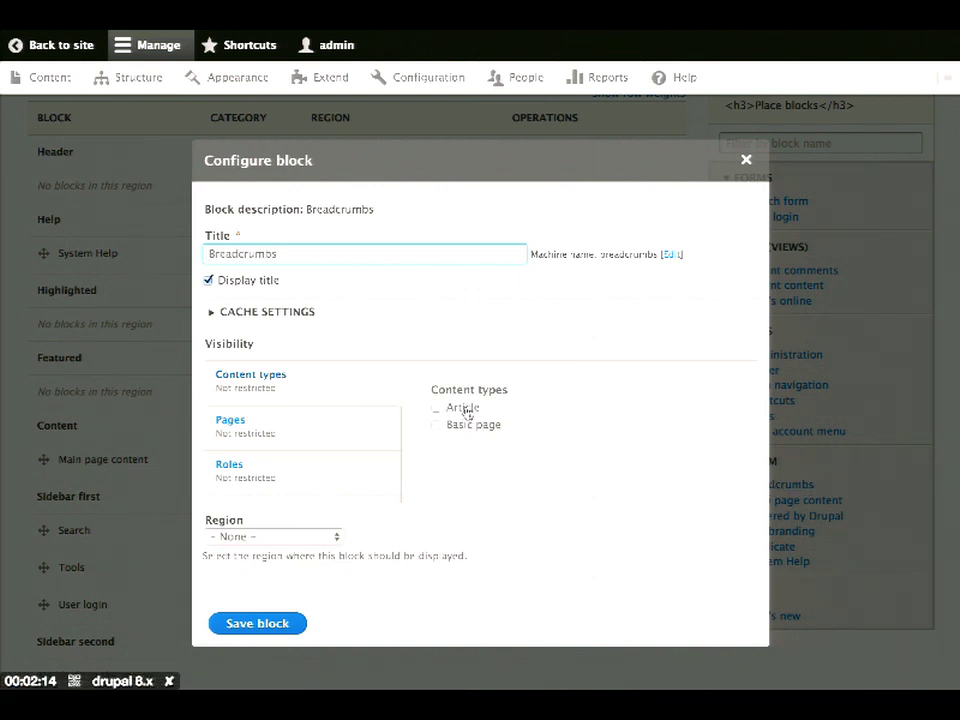
left_click(287, 541)
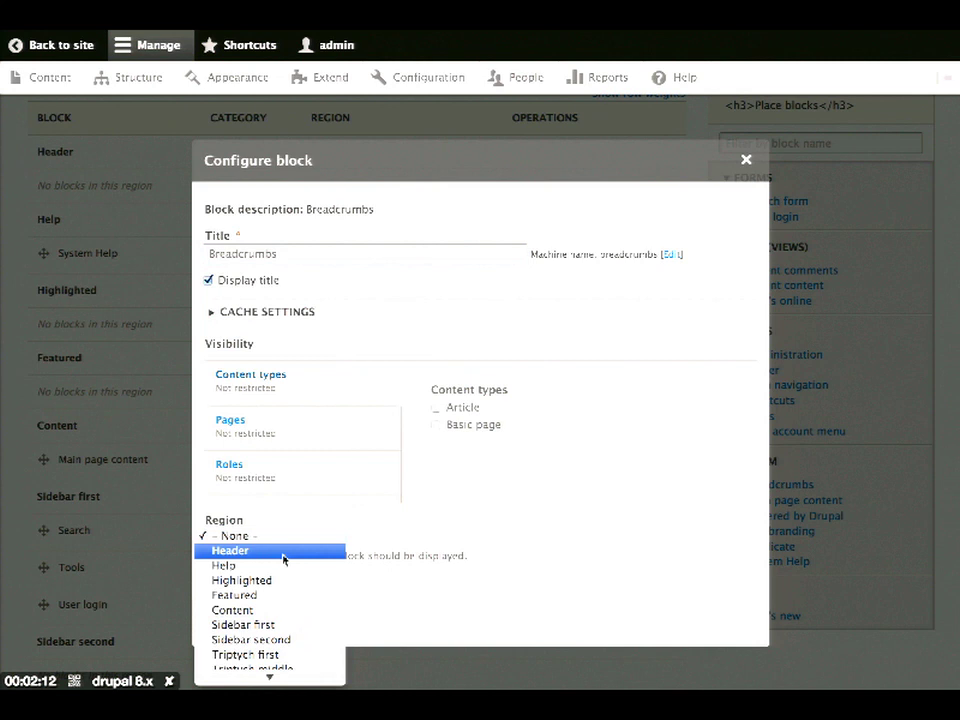
left_click(282, 556)
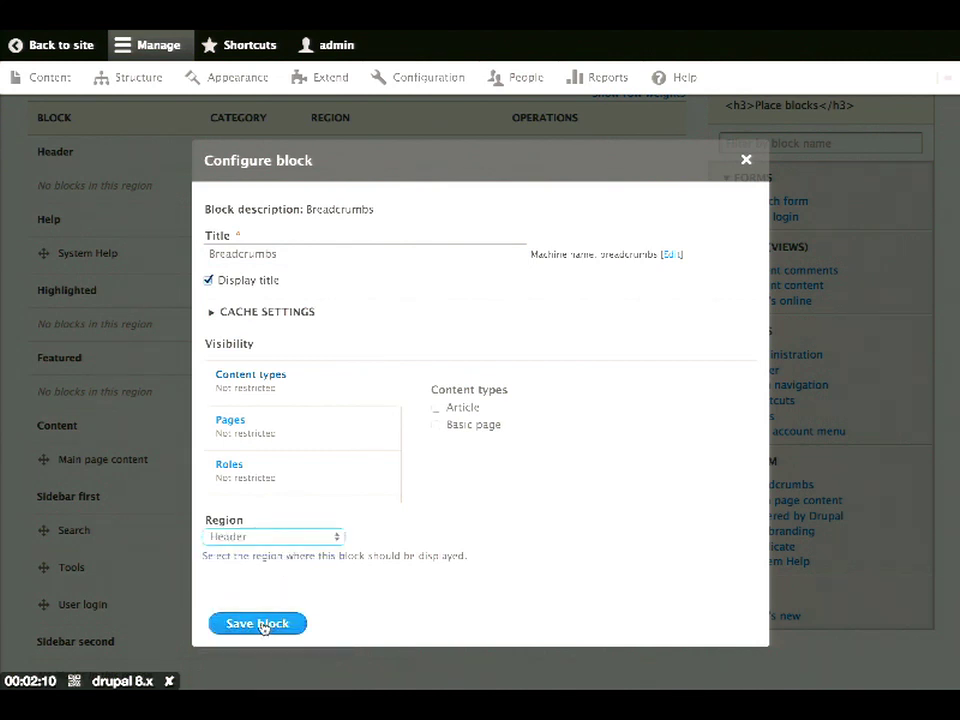
left_click(235, 287)
left_click(256, 622)
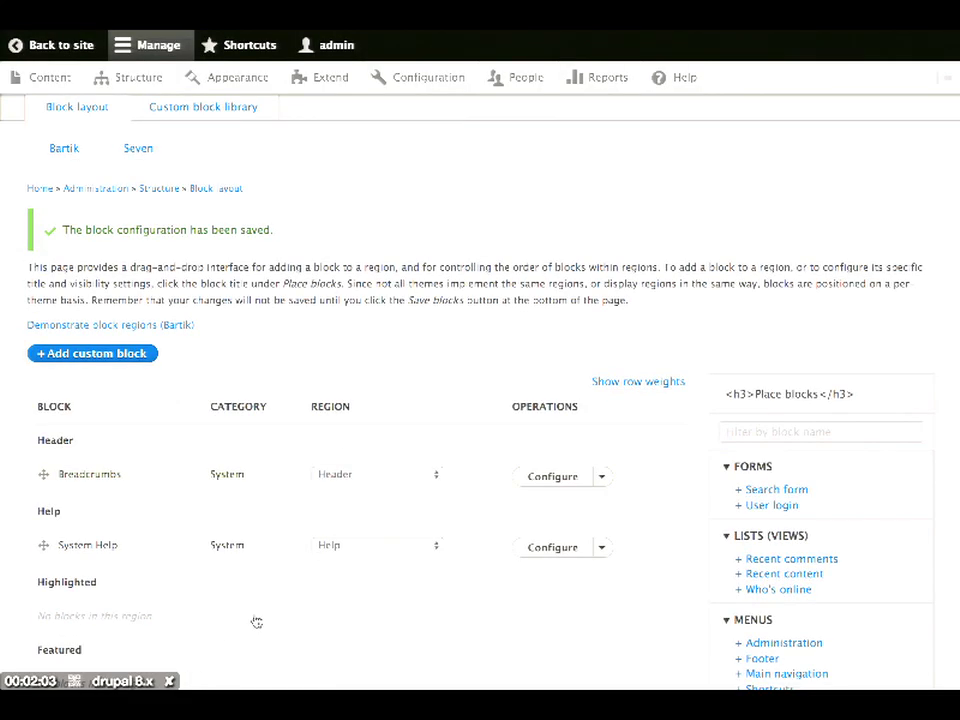
Save the block layout for the whole page and return to the site.
scroll(255, 601, "down", 7)
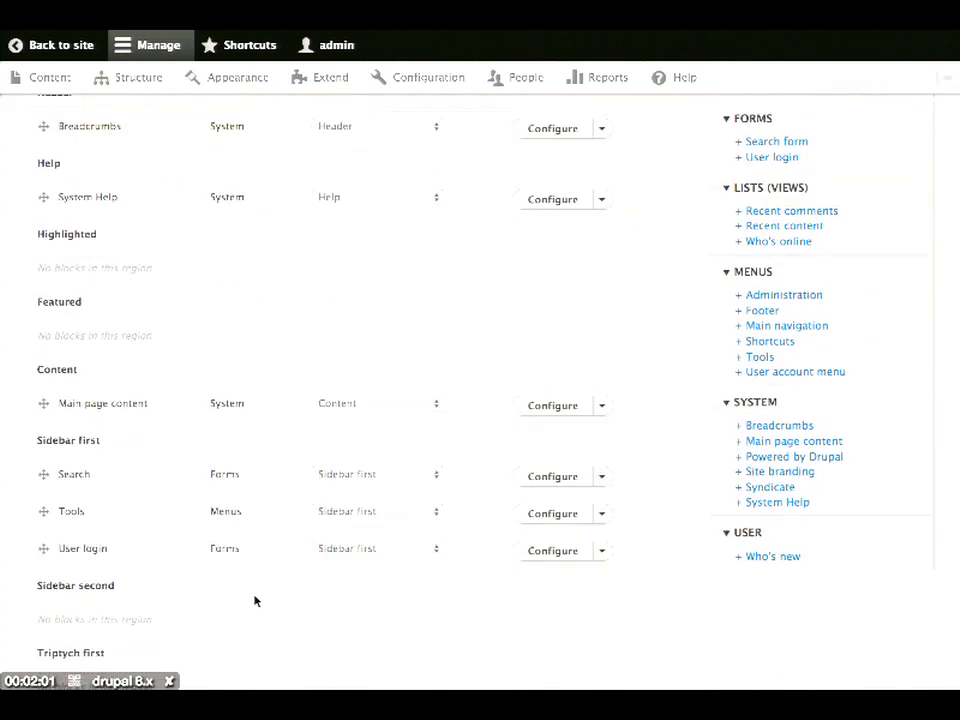
scroll(255, 601, "down", 10)
left_click(88, 667)
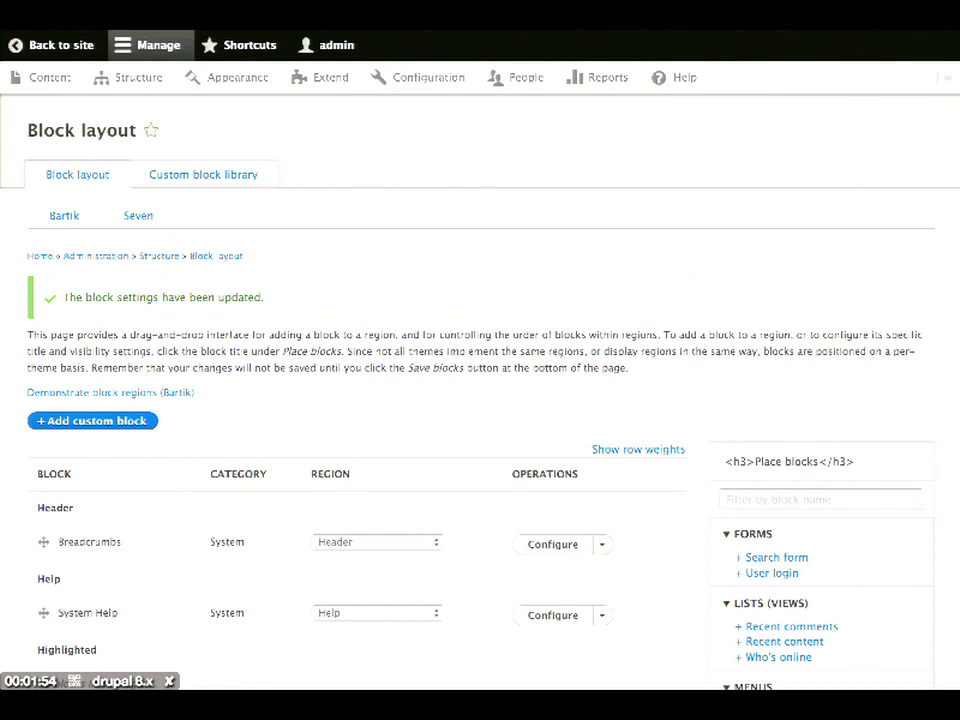
left_click(40, 50)
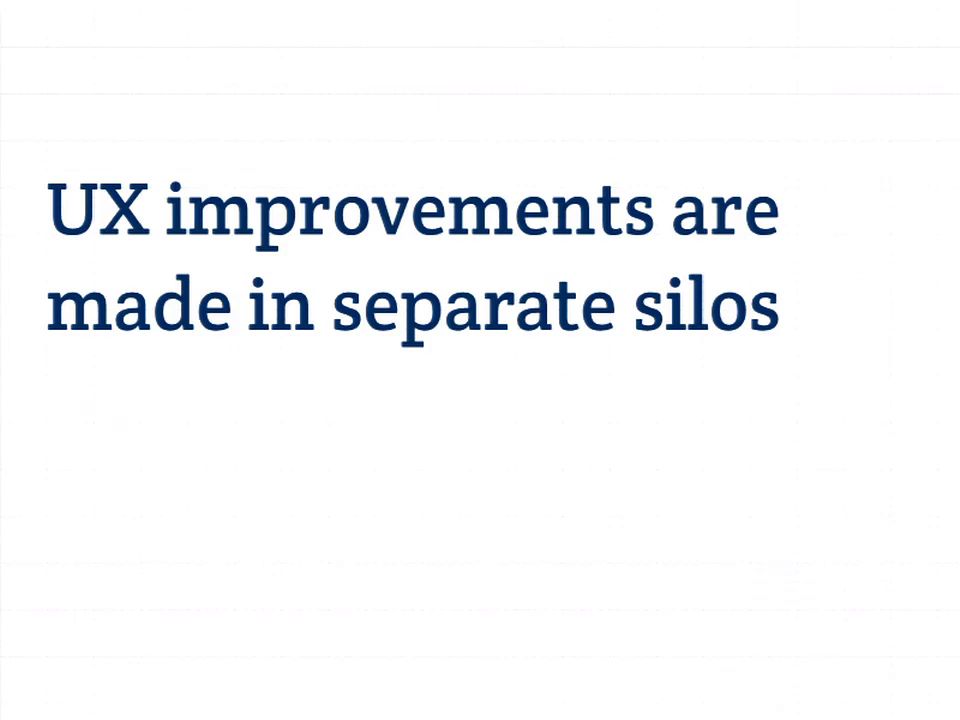